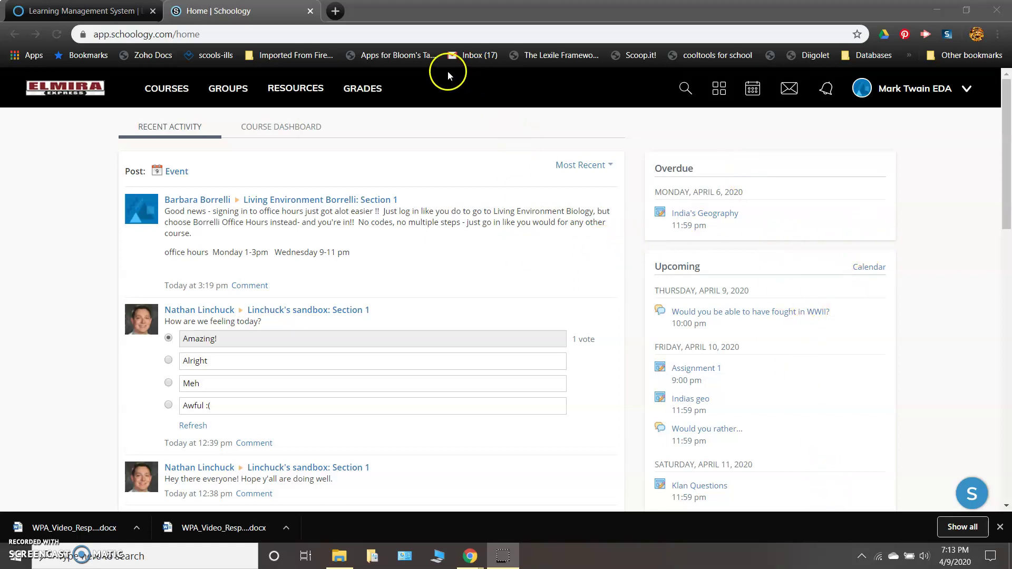
# Open the Gromer Sandbox Section 1 course and scroll its Materials to the New Deal Program-WPA Responses assignment.
pyautogui.click(179, 91)
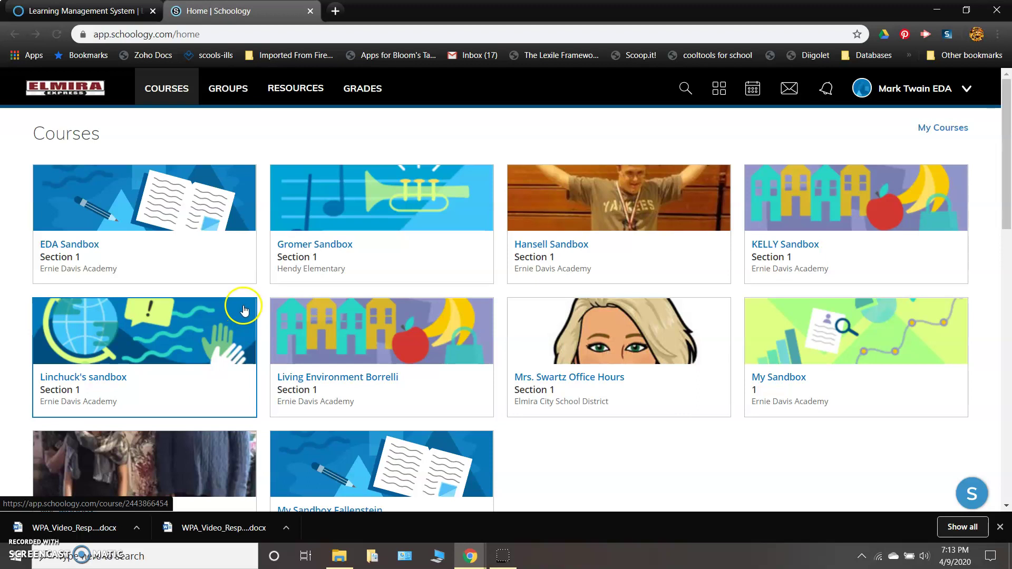
pyautogui.click(356, 223)
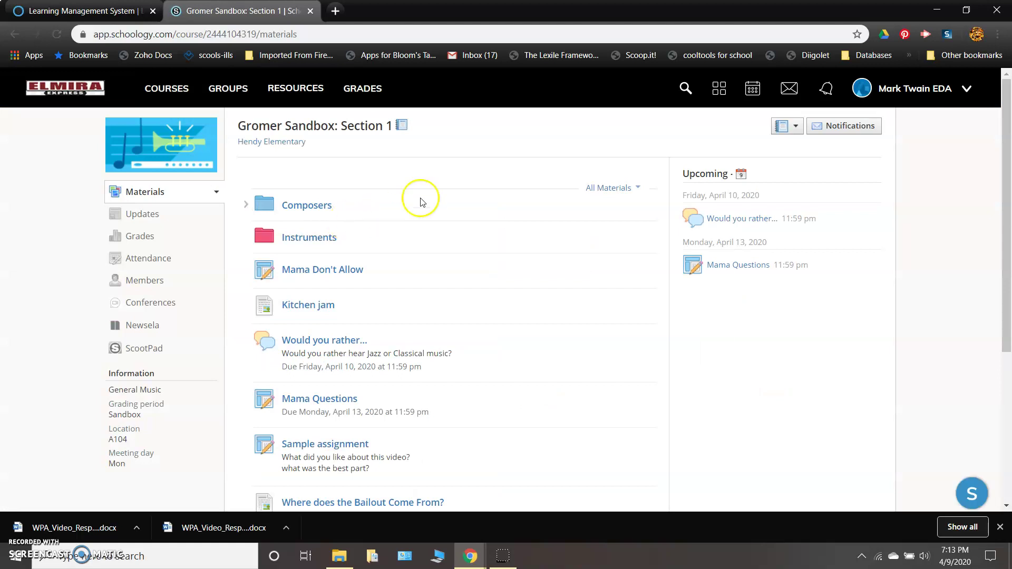
pyautogui.click(772, 86)
pyautogui.scroll(-2, 381, 203)
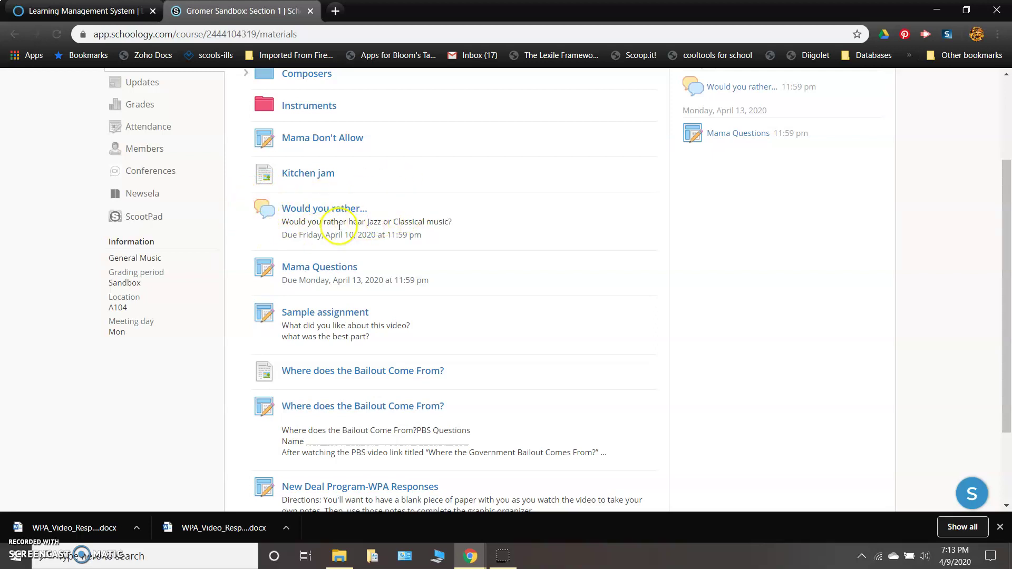
pyautogui.scroll(-1, 339, 226)
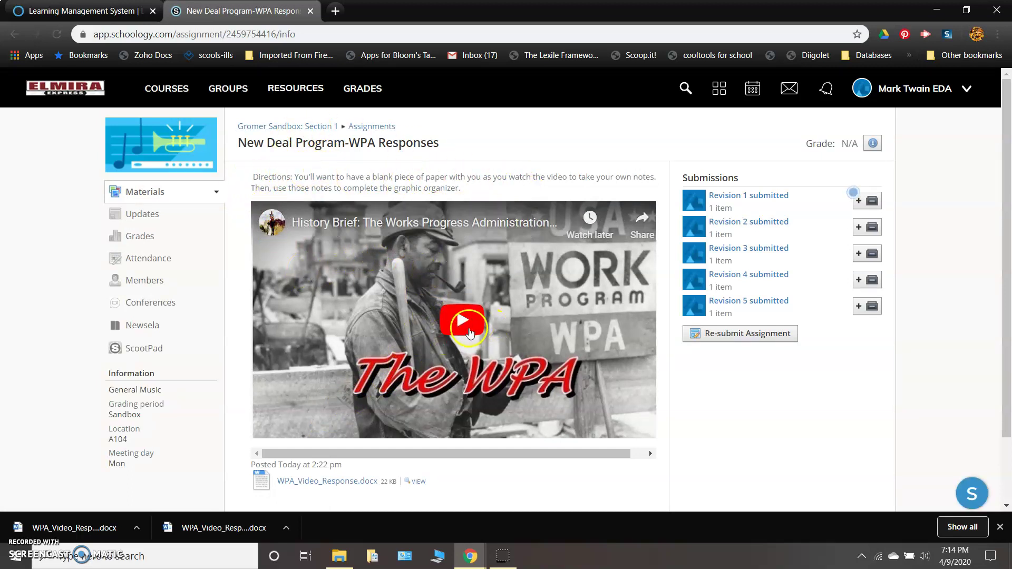
# Download the WPA_Video_Response.docx worksheet and reveal it in the Downloads folder.
pyautogui.scroll(-2, 398, 317)
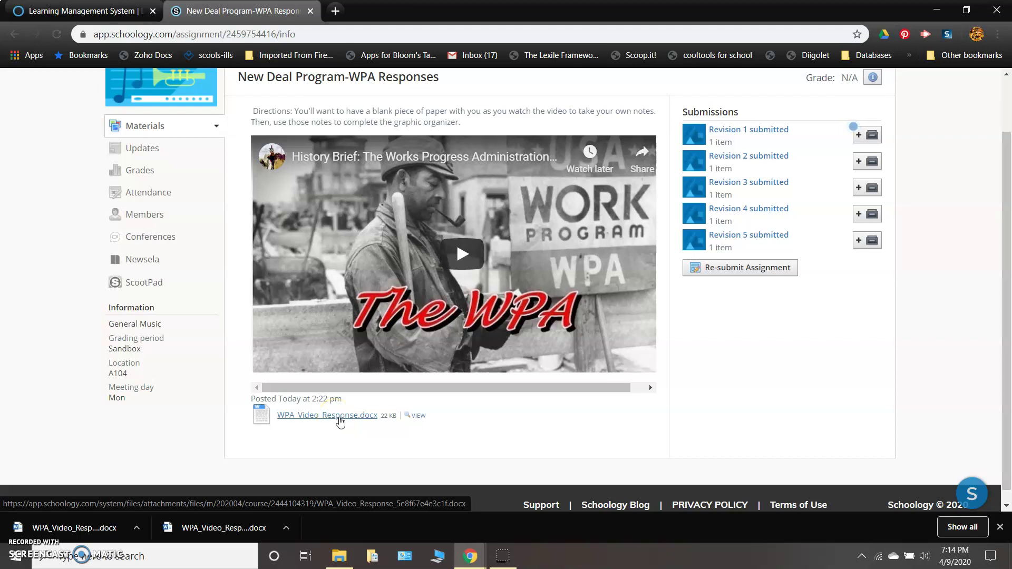
pyautogui.click(340, 421)
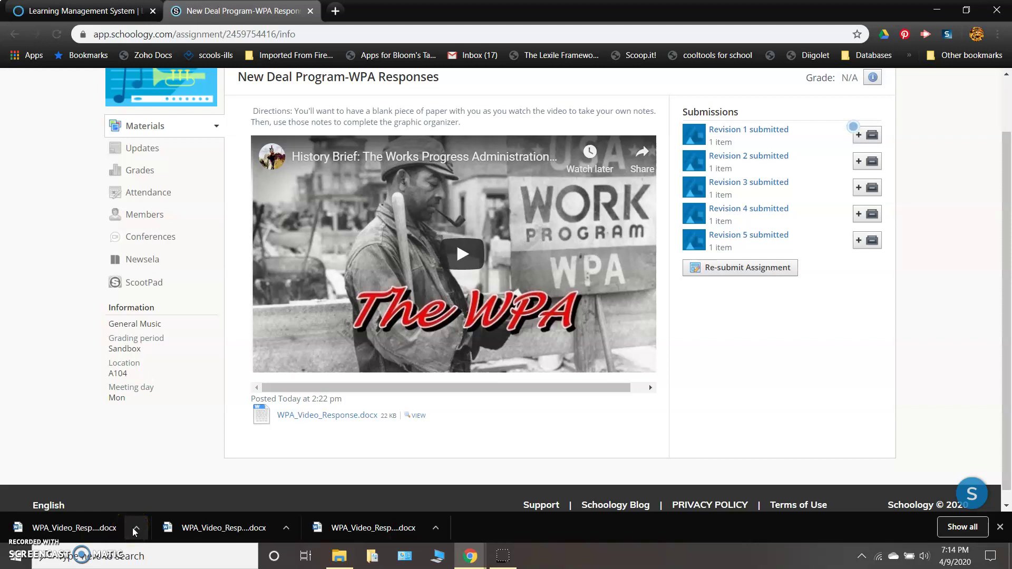
pyautogui.click(136, 528)
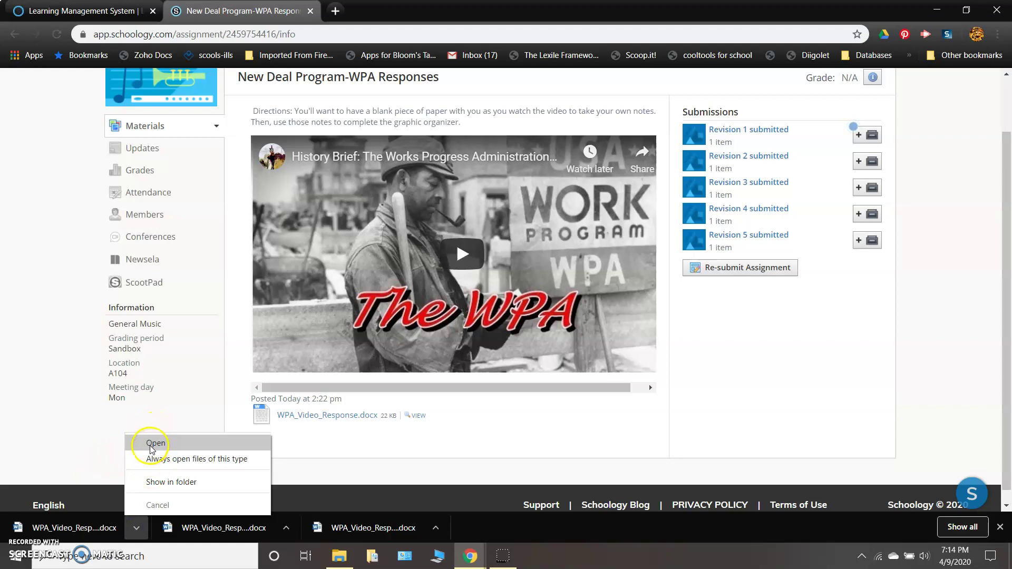
pyautogui.click(168, 488)
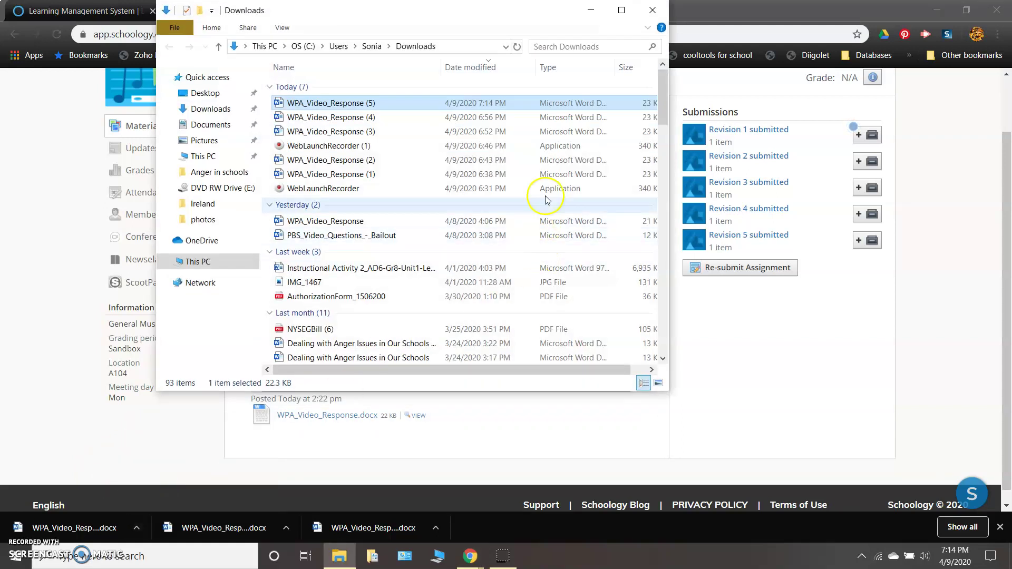
pyautogui.click(211, 113)
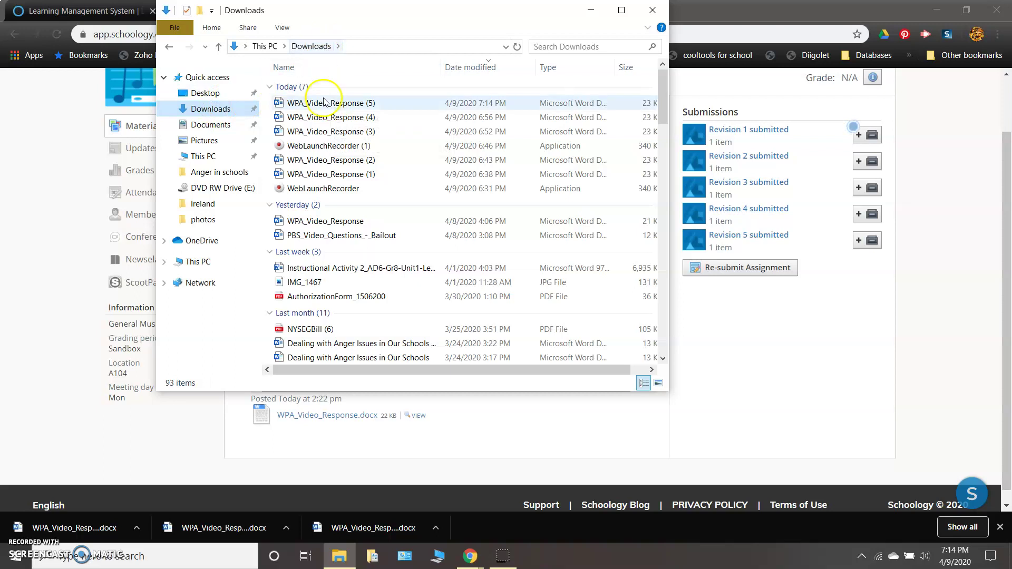
pyautogui.click(325, 105)
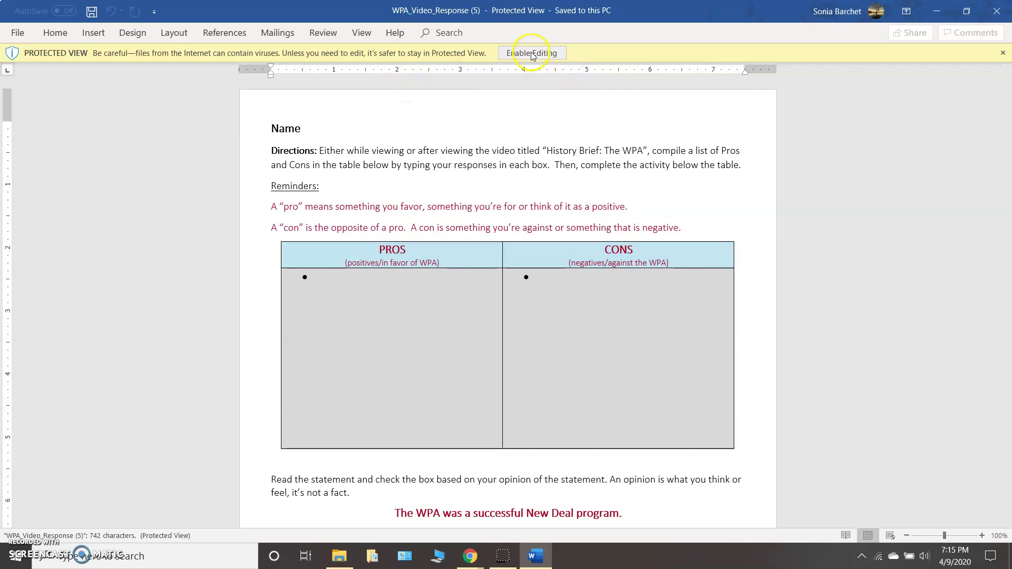
# Enable editing and save the worksheet to Documents with the student's surname prefixed to its name.
pyautogui.click(532, 53)
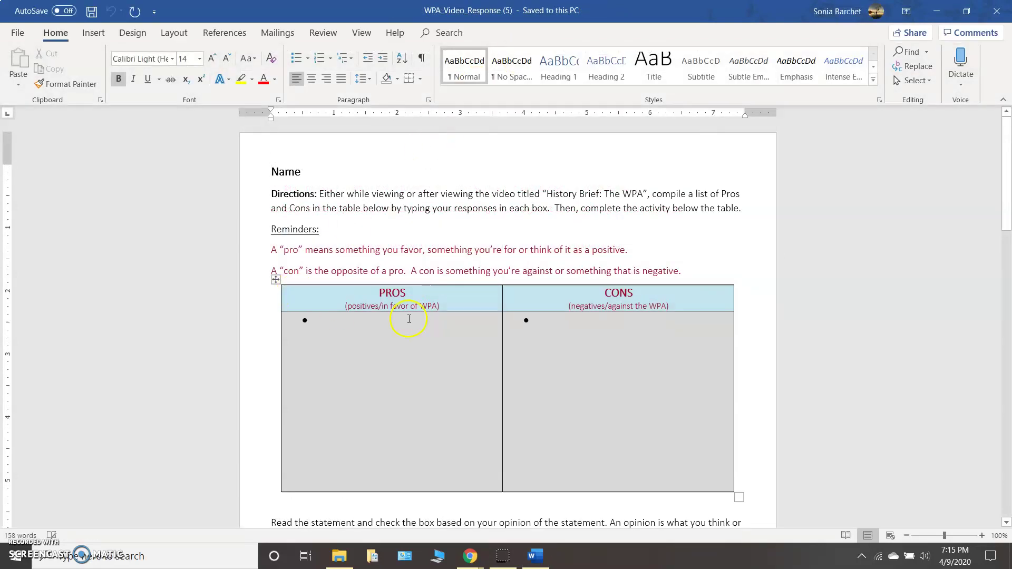
pyautogui.click(17, 32)
pyautogui.click(34, 201)
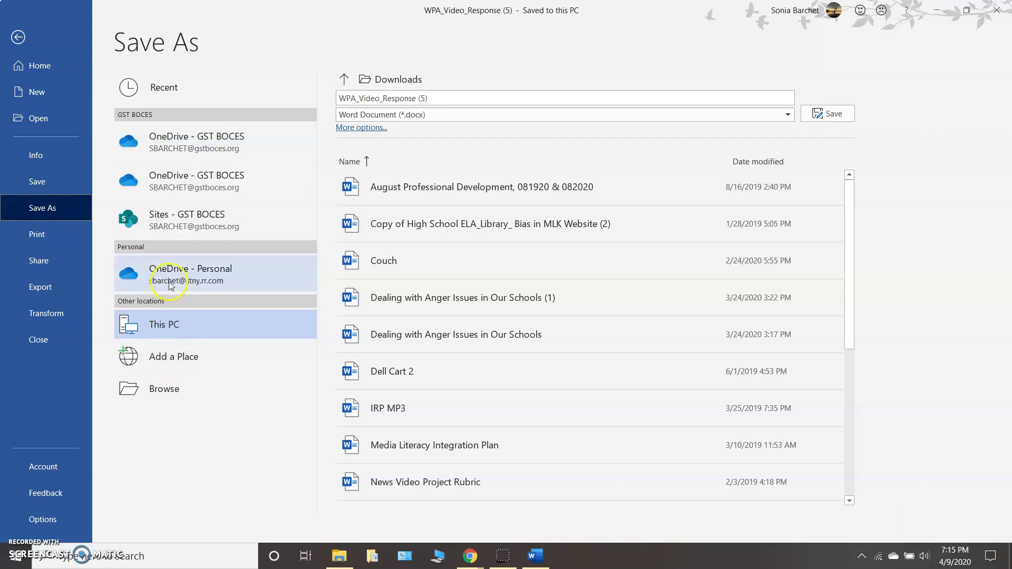
pyautogui.click(372, 79)
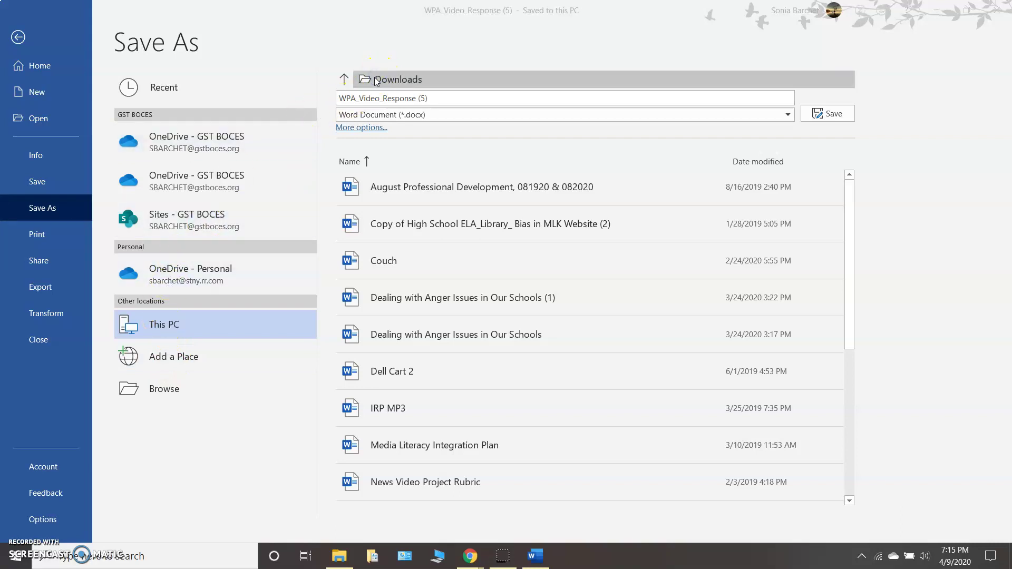
pyautogui.moveTo(102, 140); pyautogui.dragTo(103, 63)
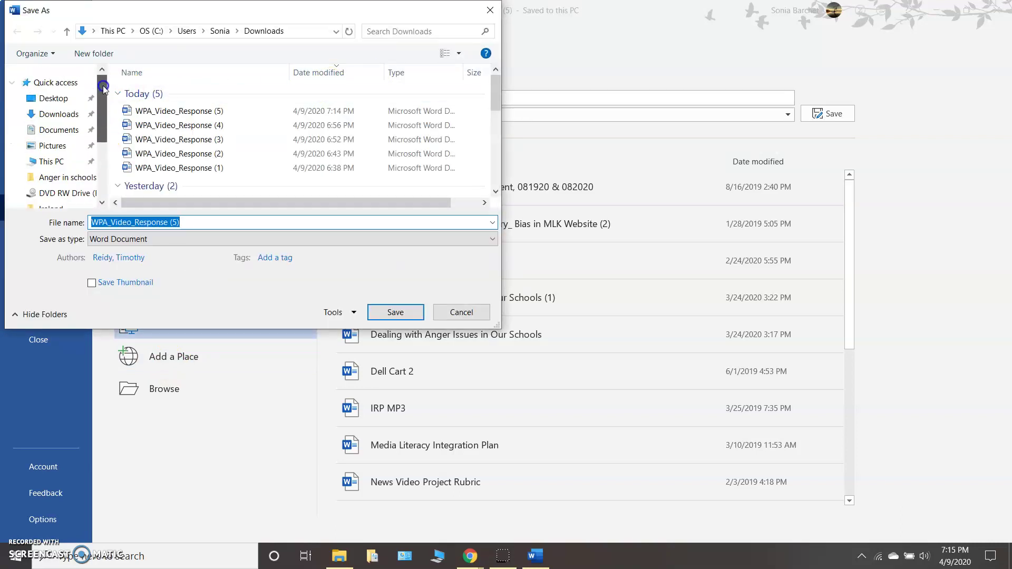
pyautogui.click(58, 131)
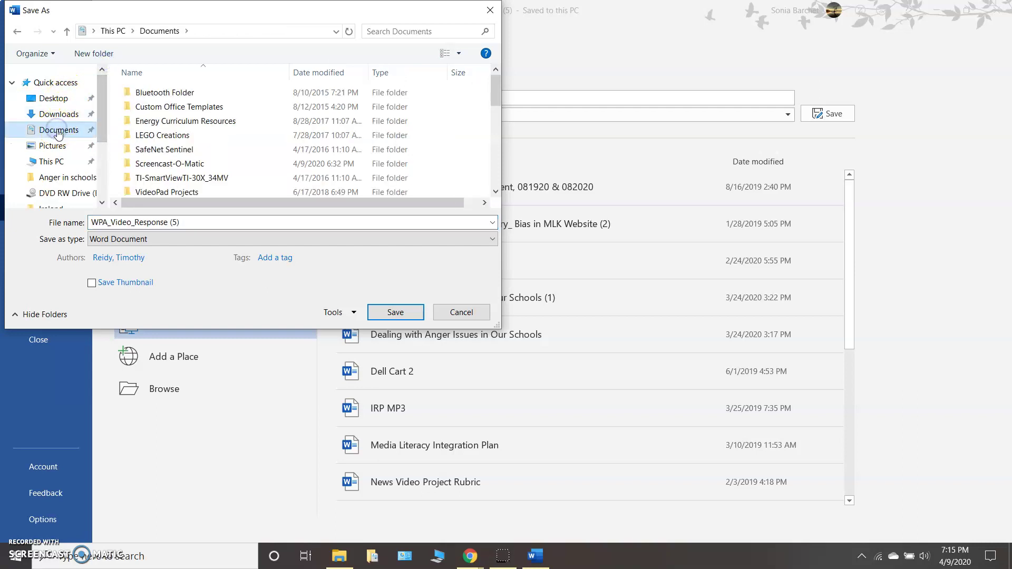
pyautogui.click(91, 221)
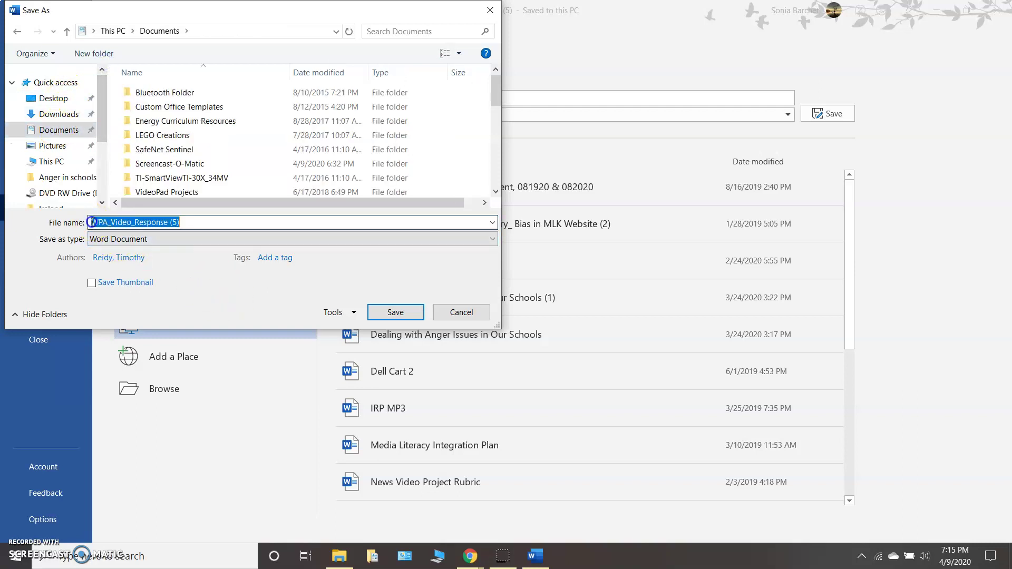
pyautogui.write('Barchet')
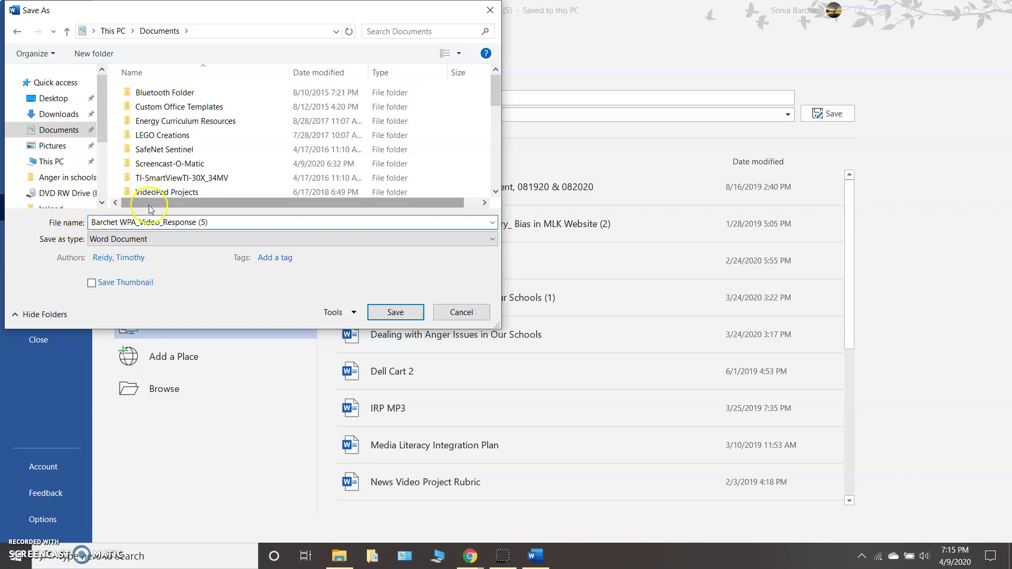
pyautogui.click(404, 314)
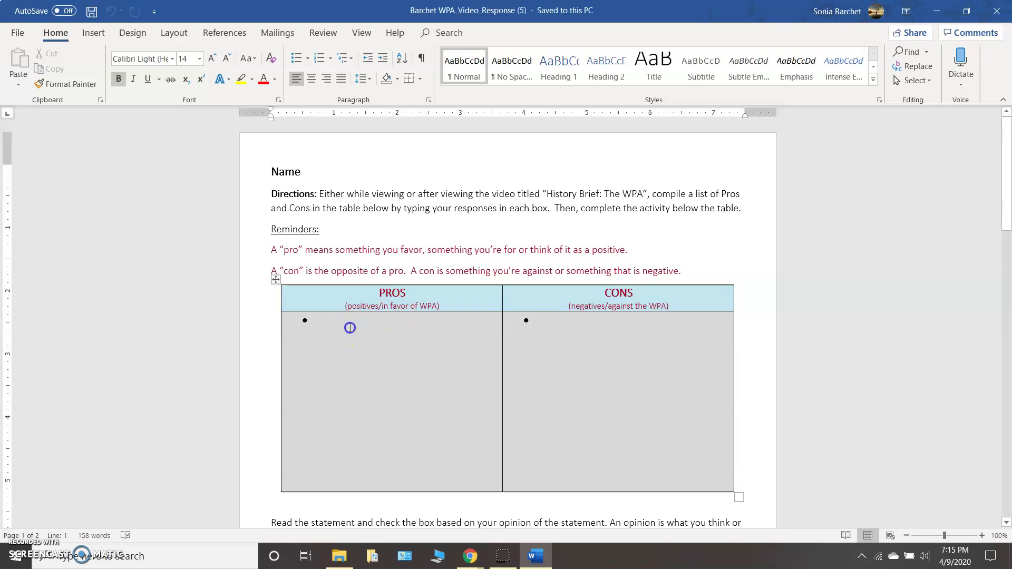
# Type sample entries into the PROS and CONS cells and save the worksheet.
pyautogui.click(350, 327)
pyautogui.write('kljdhfshadf')
pyautogui.click(395, 322)
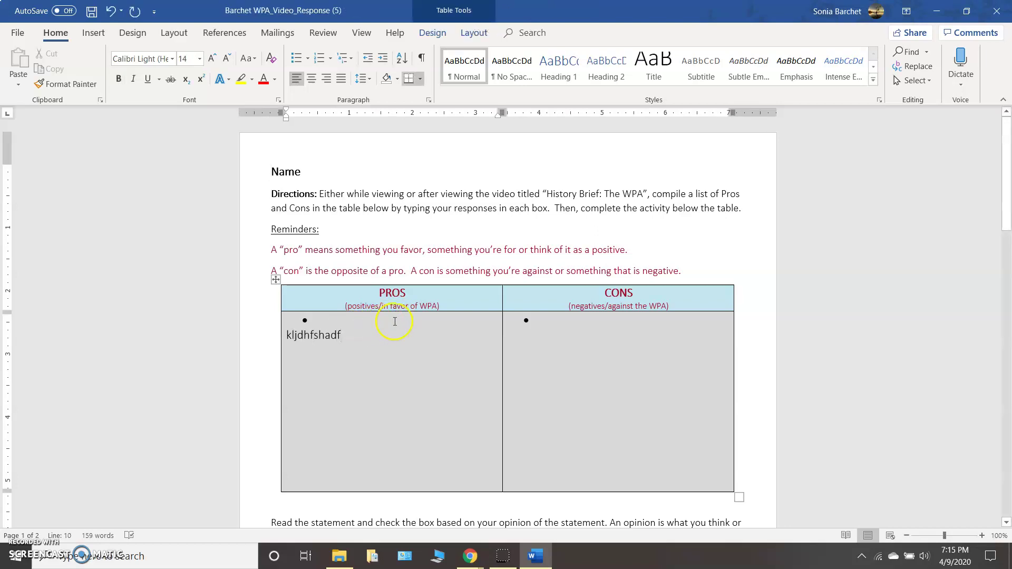
pyautogui.click(534, 349)
pyautogui.write('Fdl;JD;JFLKSADJ;')
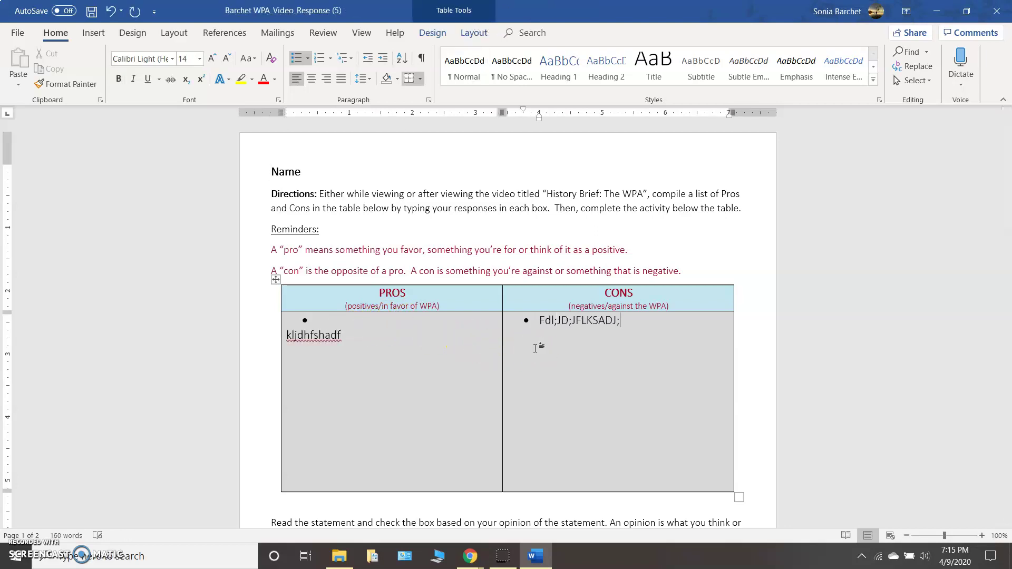
pyautogui.click(567, 20)
pyautogui.click(87, 10)
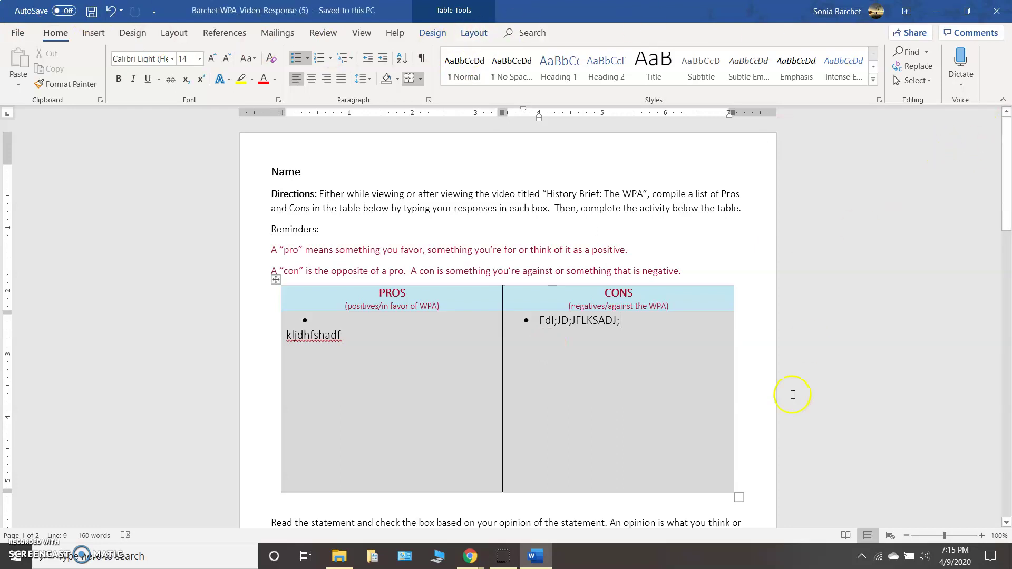
# Tick the Yes checkbox agreeing the WPA succeeded and save the worksheet again.
pyautogui.scroll(-4, 582, 407)
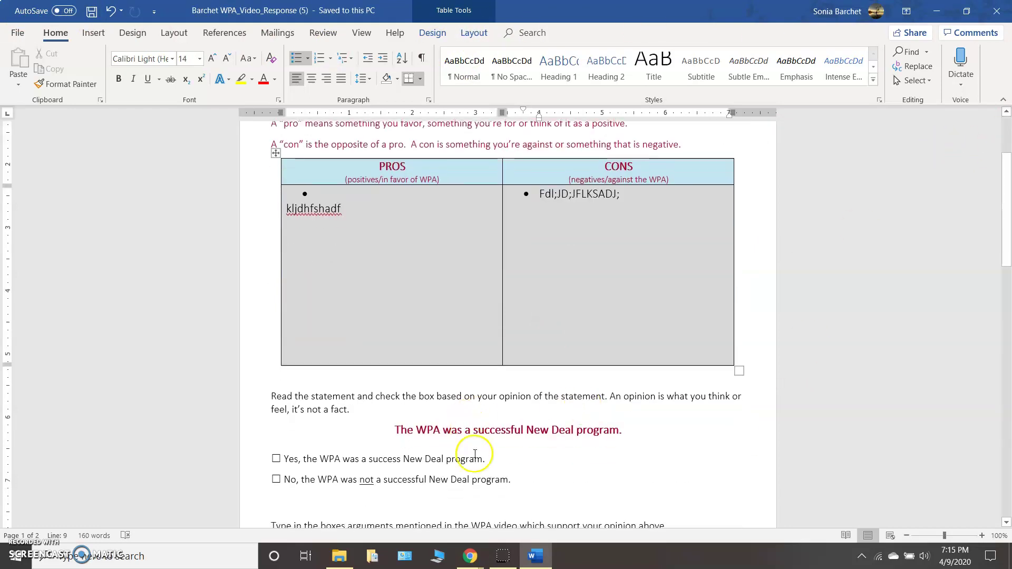
pyautogui.click(277, 461)
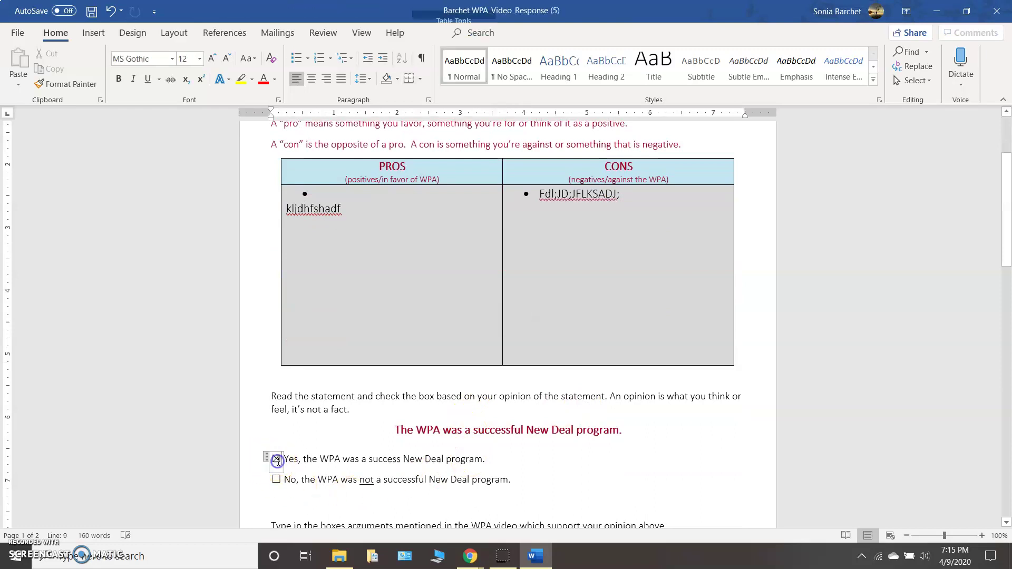
pyautogui.scroll(4, 626, 302)
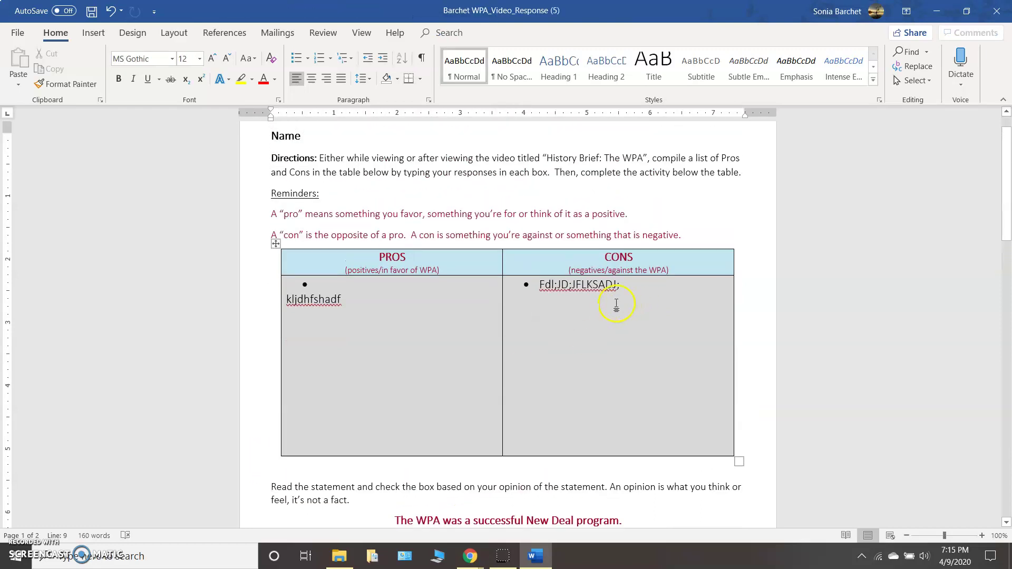
pyautogui.click(91, 13)
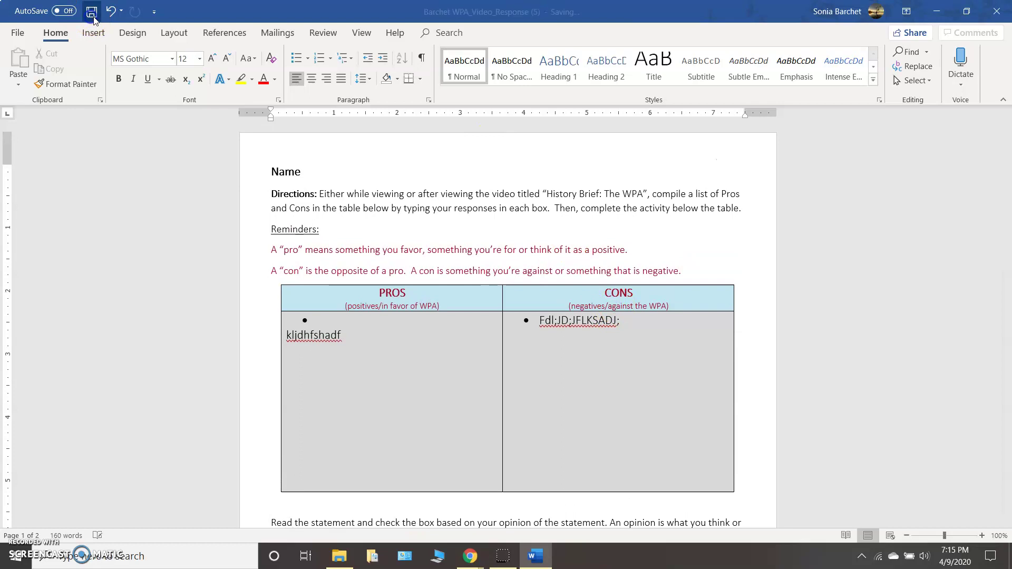
# Close Word and the Downloads window, then start a Re-submit Assignment upload for Revision 6.
pyautogui.click(996, 10)
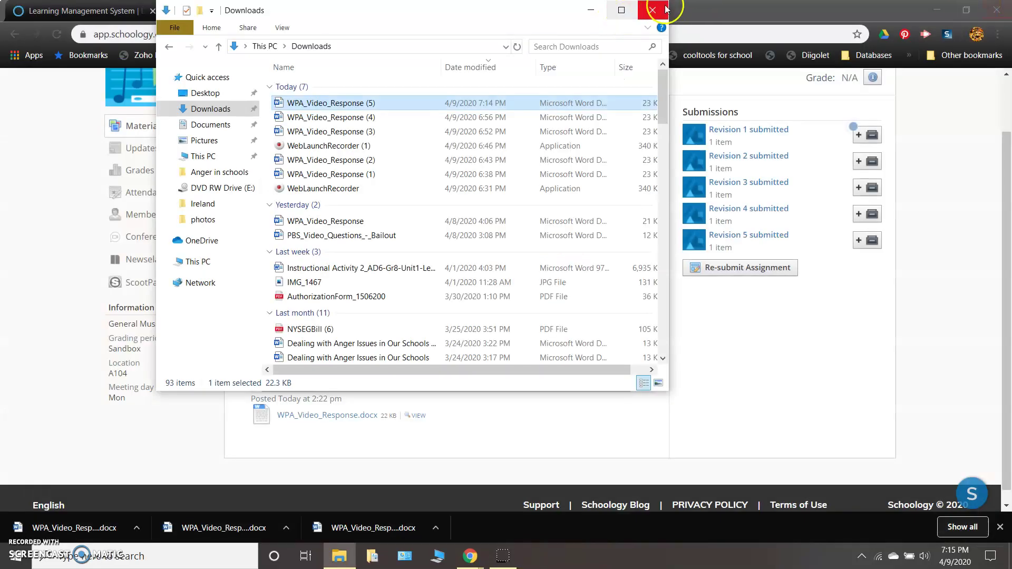
pyautogui.click(652, 10)
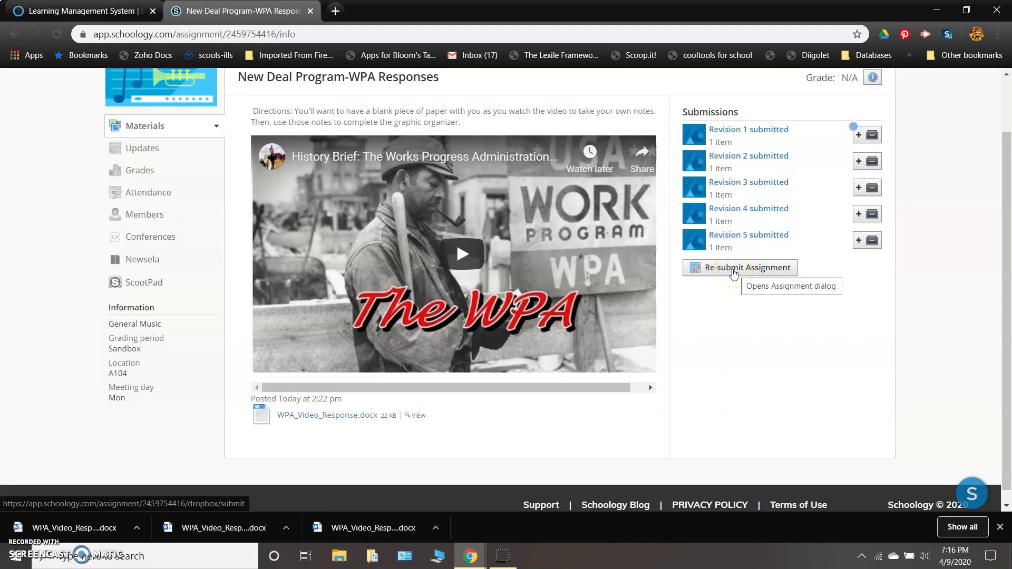
pyautogui.click(723, 275)
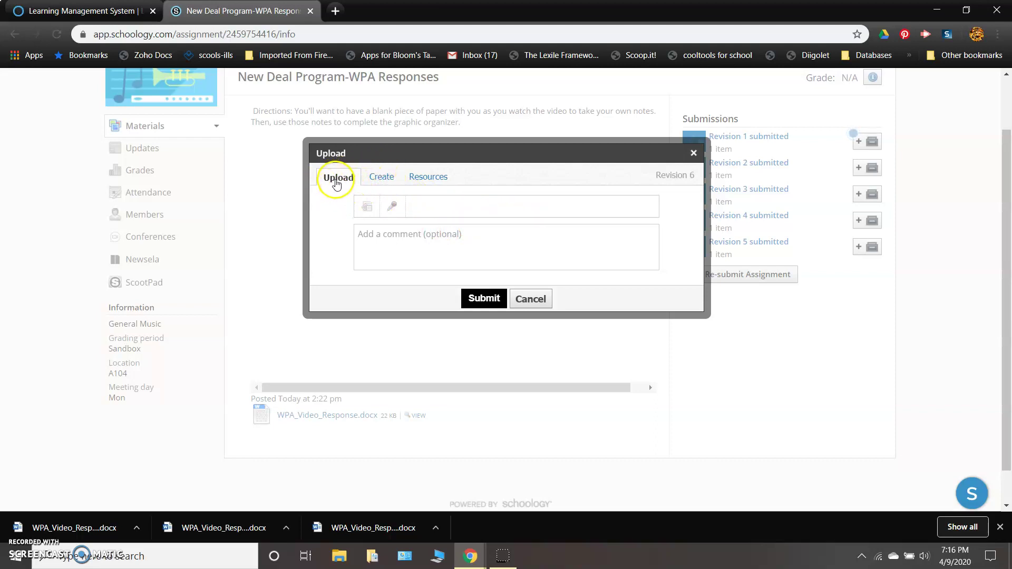
# Attach the renamed WPA Video Response worksheet from Documents and submit it as Revision 6.
pyautogui.click(366, 210)
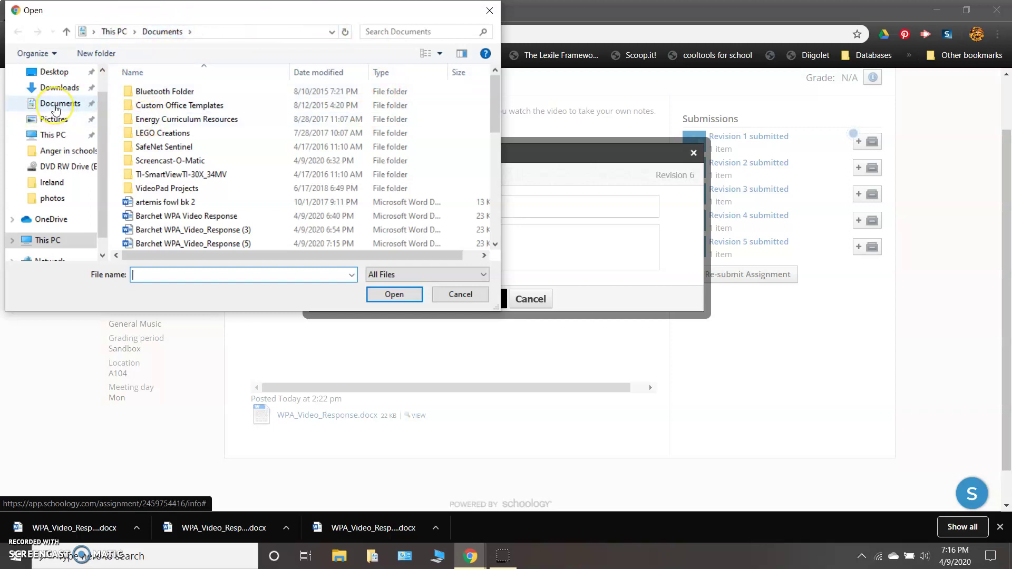
pyautogui.click(58, 105)
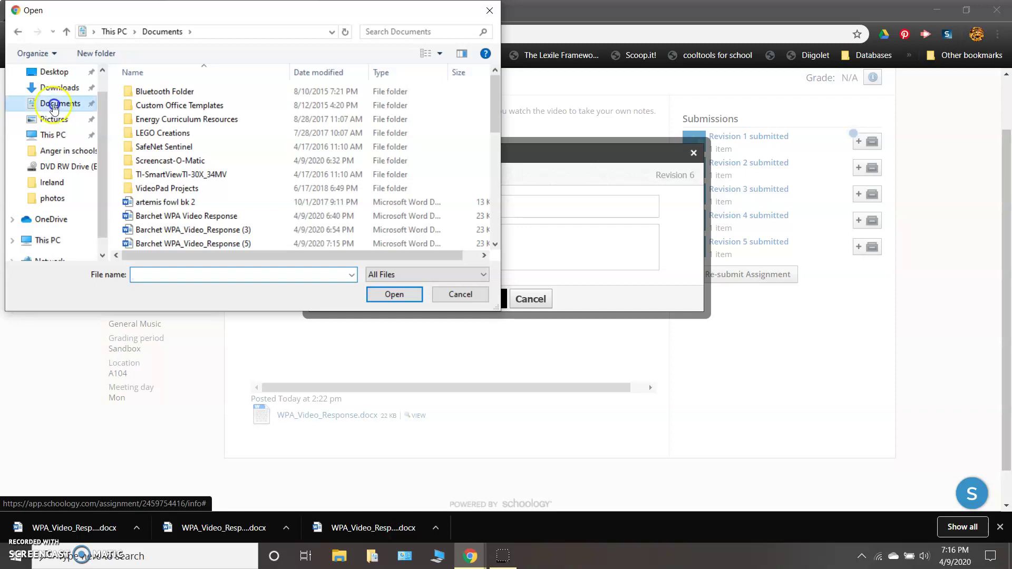
pyautogui.scroll(-2, 193, 132)
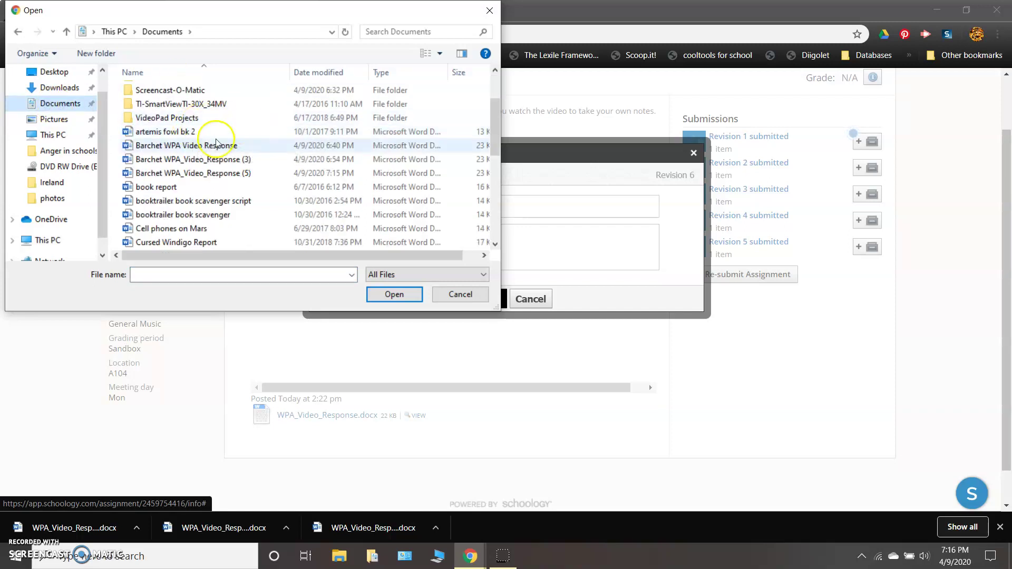
pyautogui.doubleClick(179, 146)
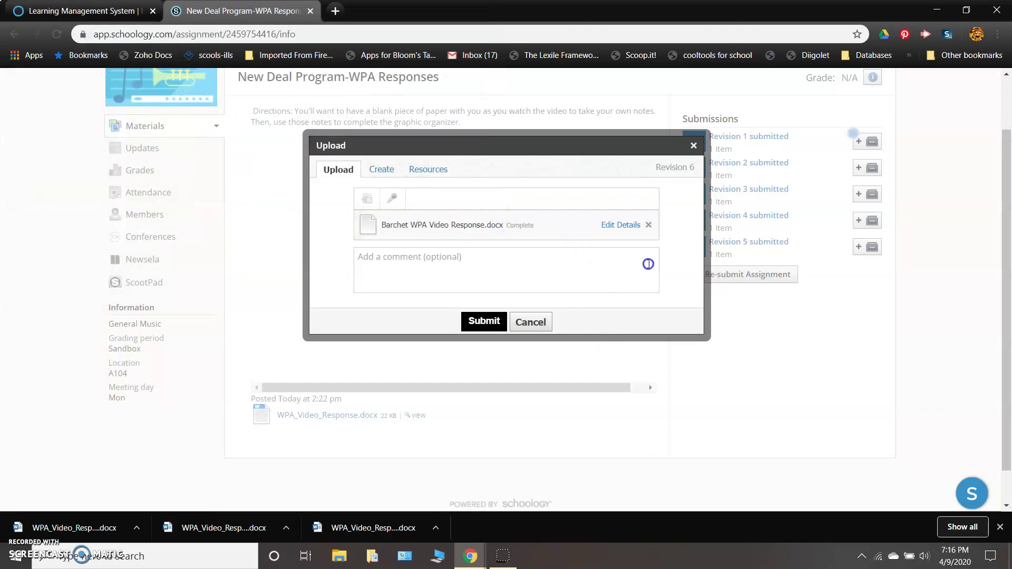
pyautogui.click(453, 265)
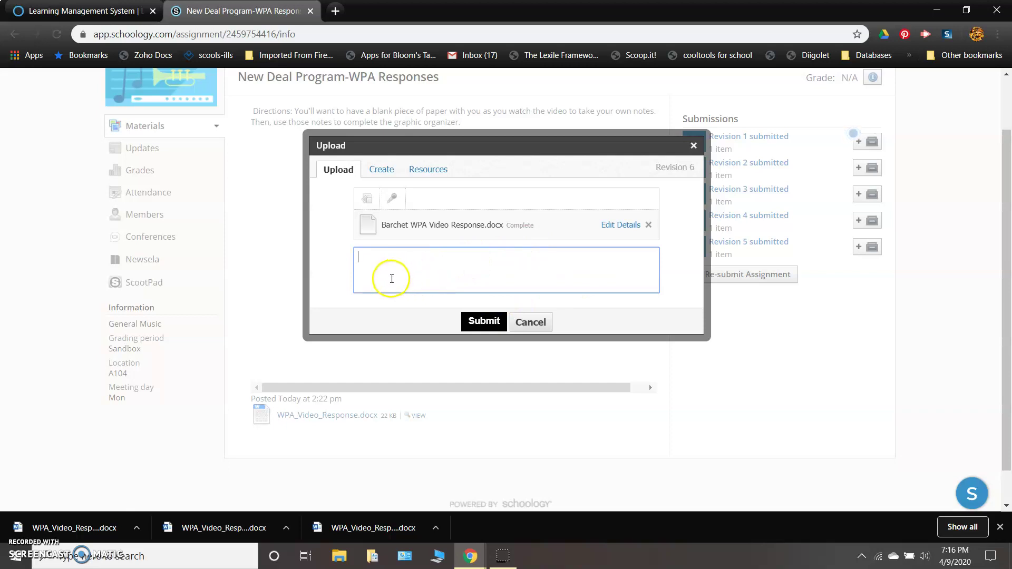
pyautogui.click(501, 314)
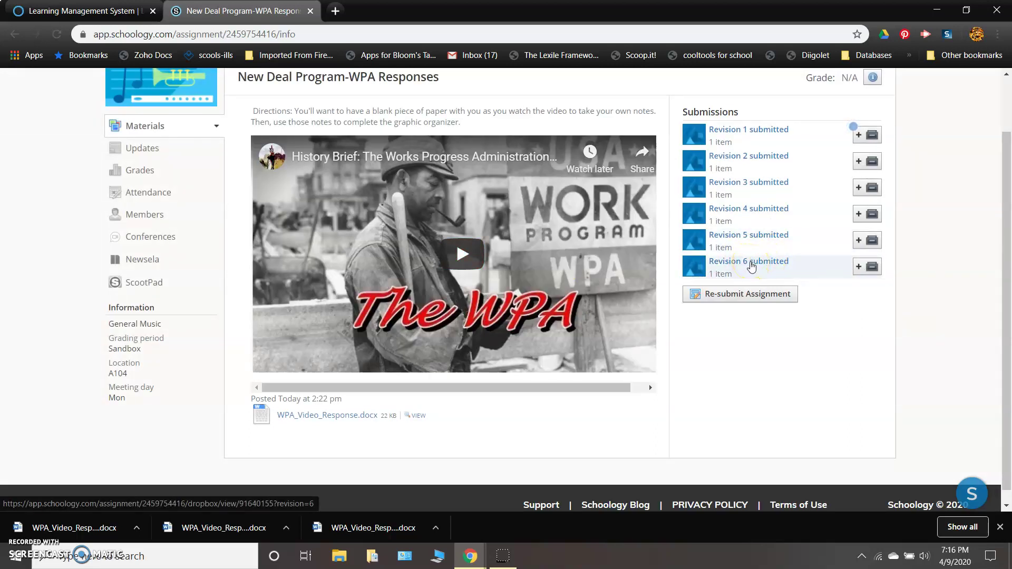
# Write a Create-tab response with Pros, Cons and answers 1 (no) and 2 (yes), saved as a draft.
pyautogui.click(731, 295)
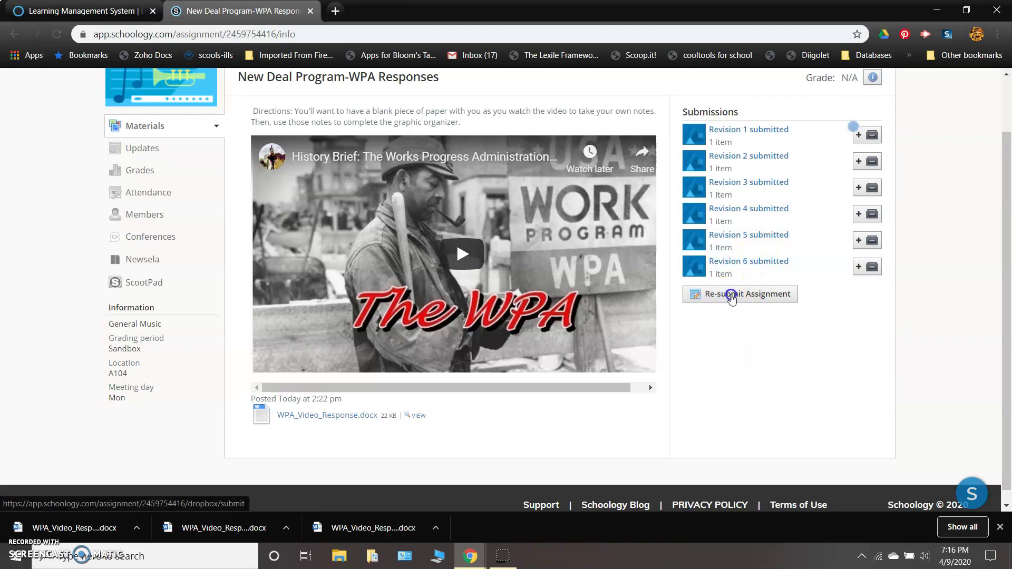
pyautogui.click(736, 298)
pyautogui.click(728, 296)
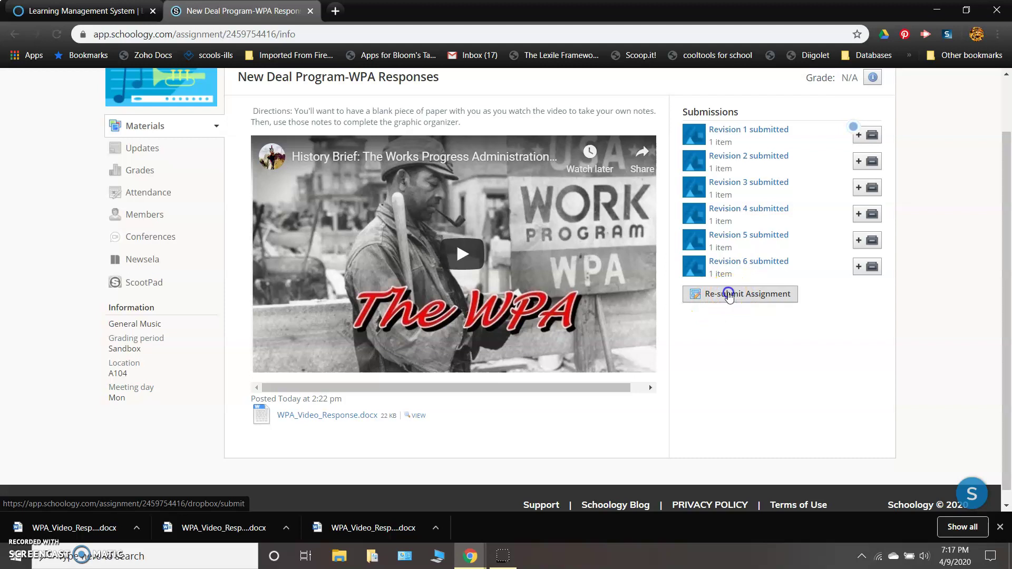
pyautogui.click(375, 174)
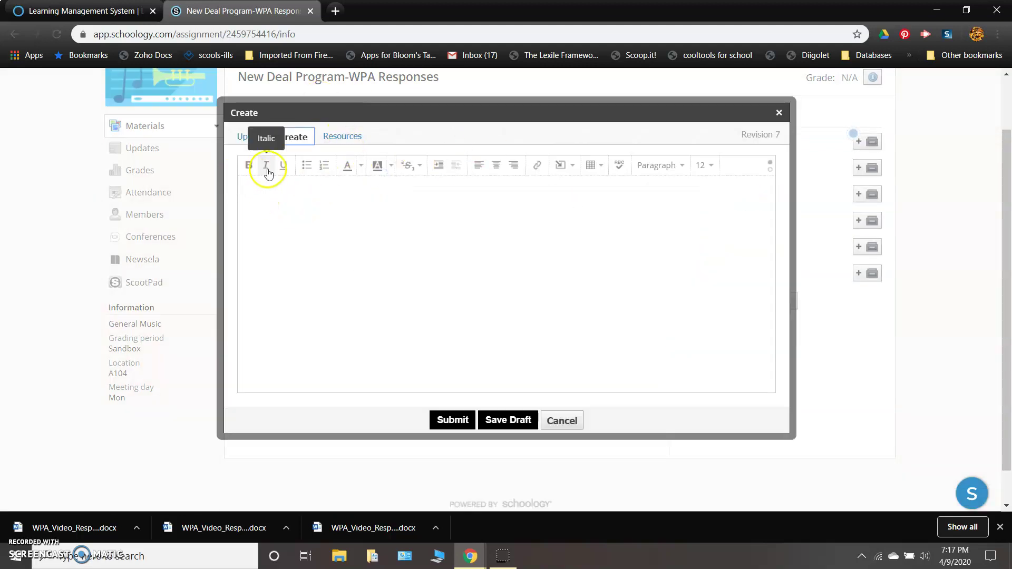
pyautogui.click(373, 183)
pyautogui.click(302, 210)
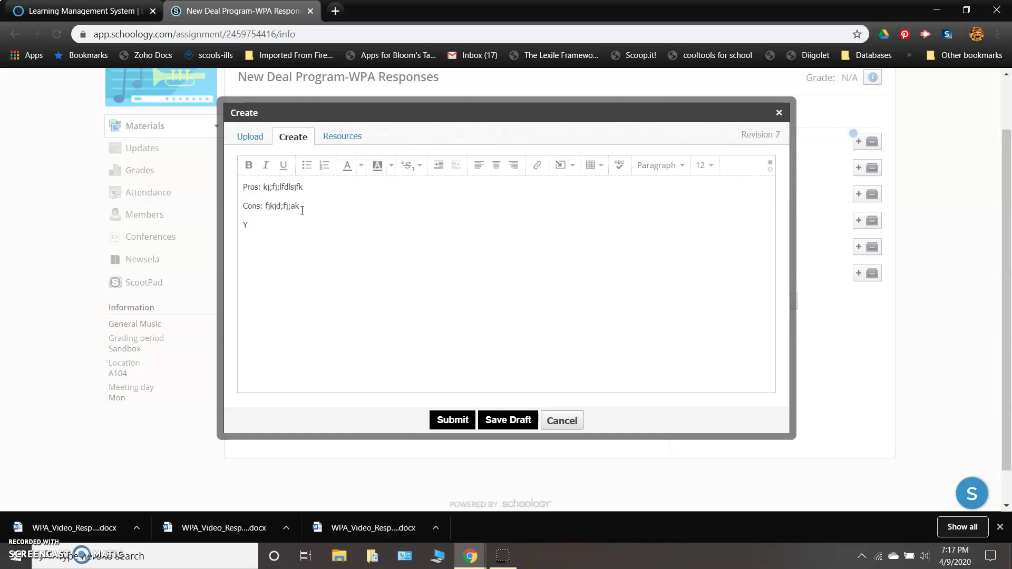
pyautogui.click(288, 211)
pyautogui.click(515, 422)
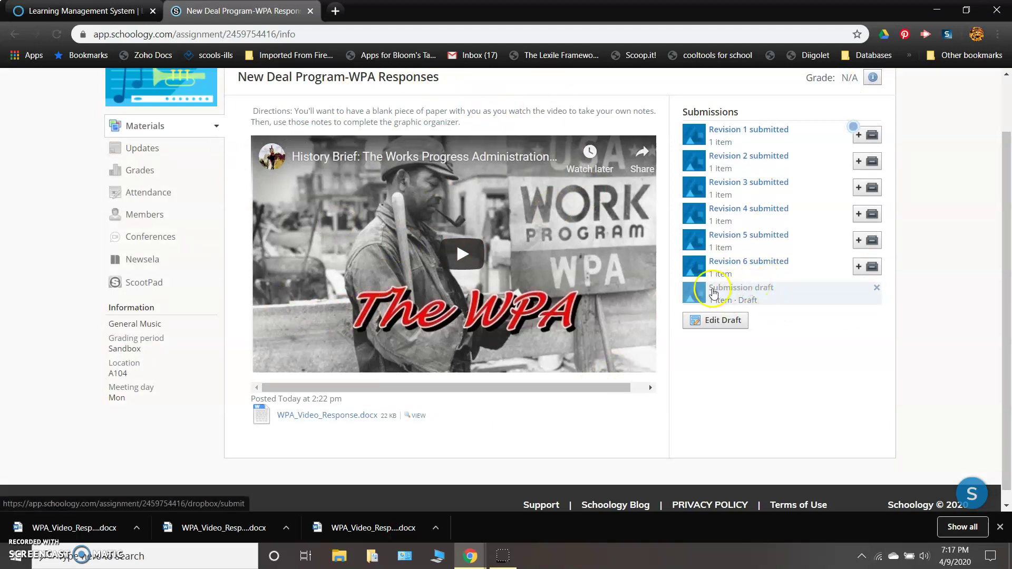
# Reopen the draft, add answers 3 and 4, and submit it as Revision 7.
pyautogui.click(718, 323)
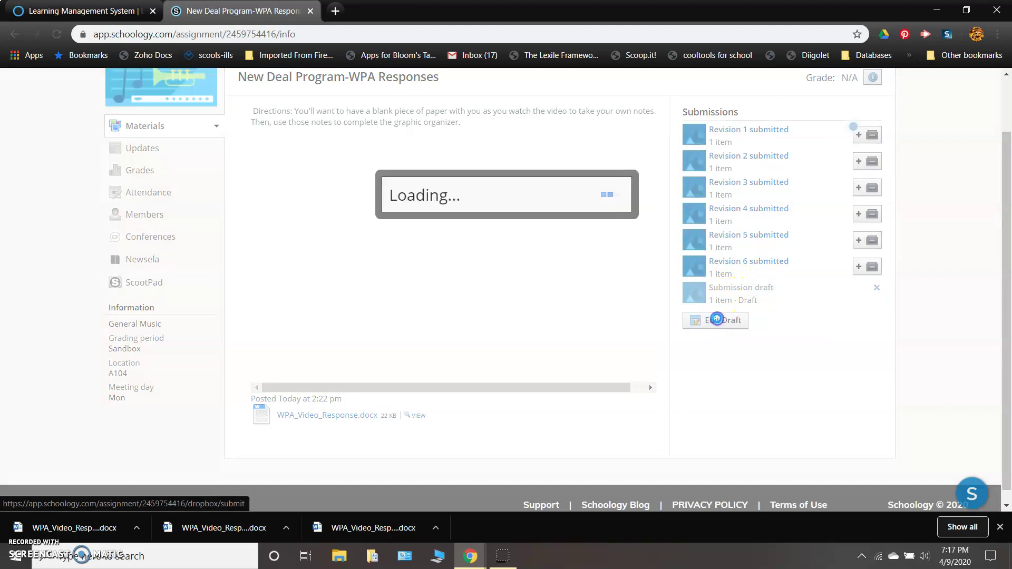
pyautogui.click(294, 243)
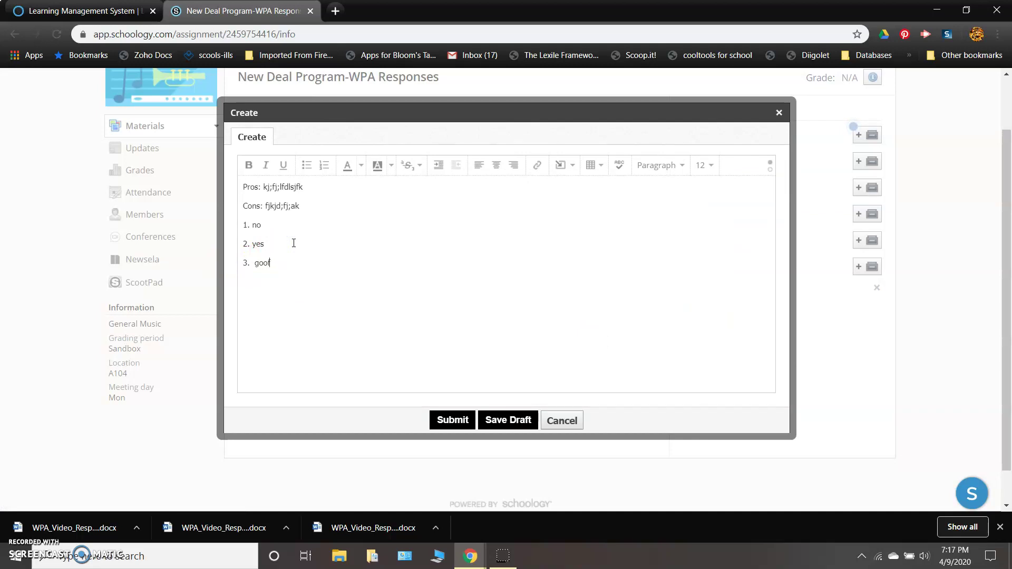
pyautogui.press('Return')
pyautogui.write('4')
pyautogui.click(450, 421)
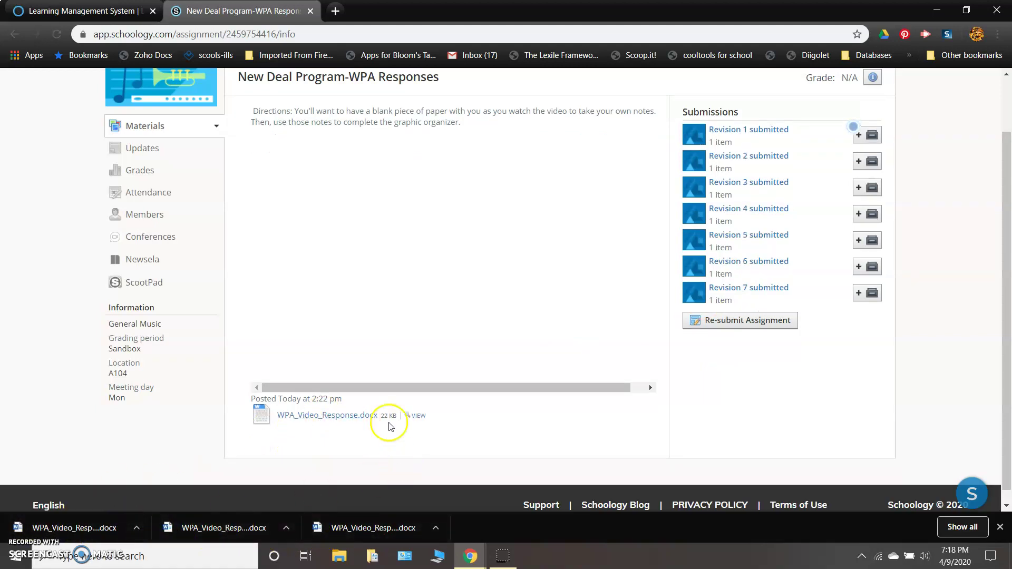
# Minimize Chrome and close the Quick access and Downloads File Explorer windows.
pyautogui.click(334, 416)
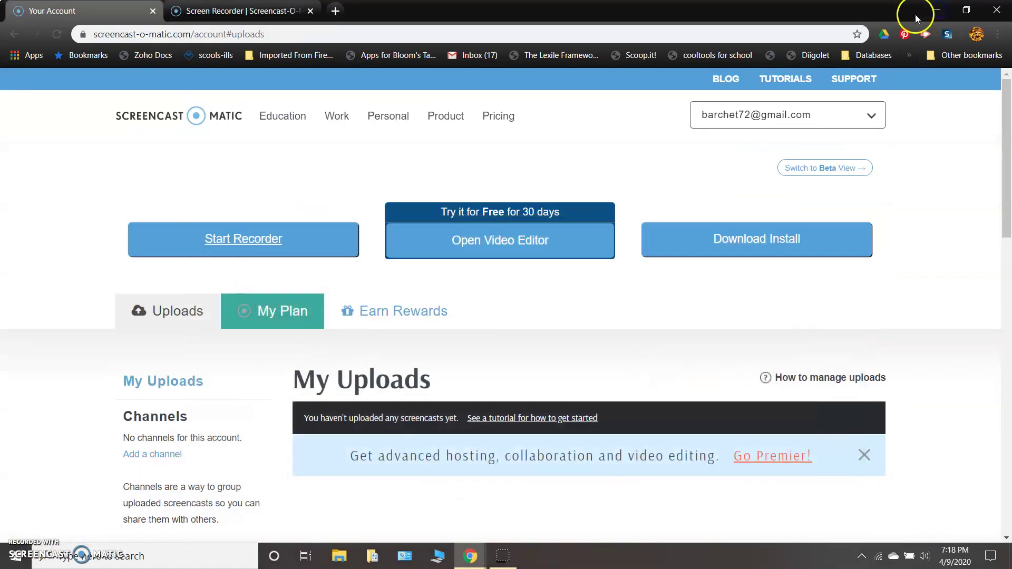
pyautogui.click(942, 7)
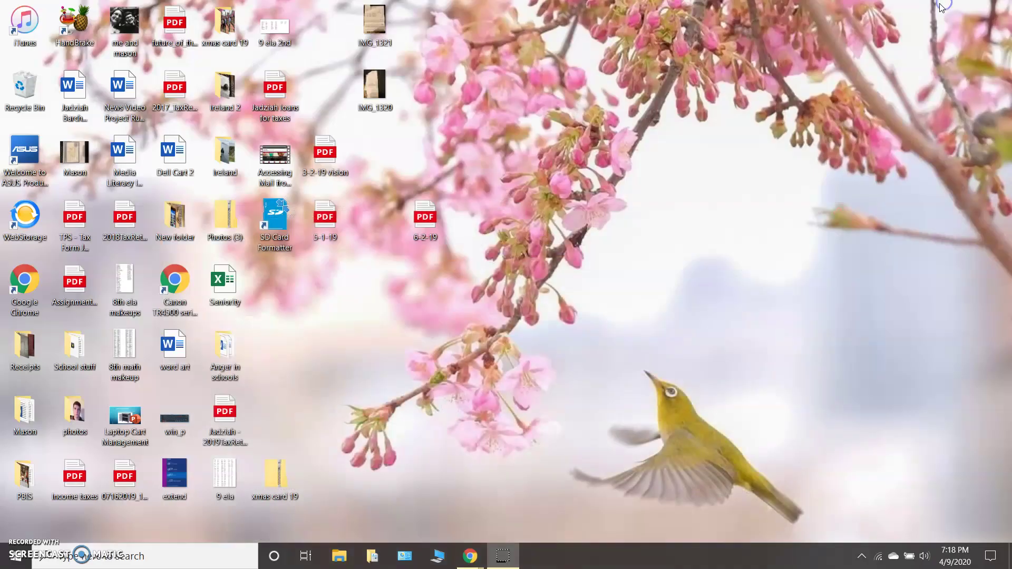
pyautogui.click(338, 557)
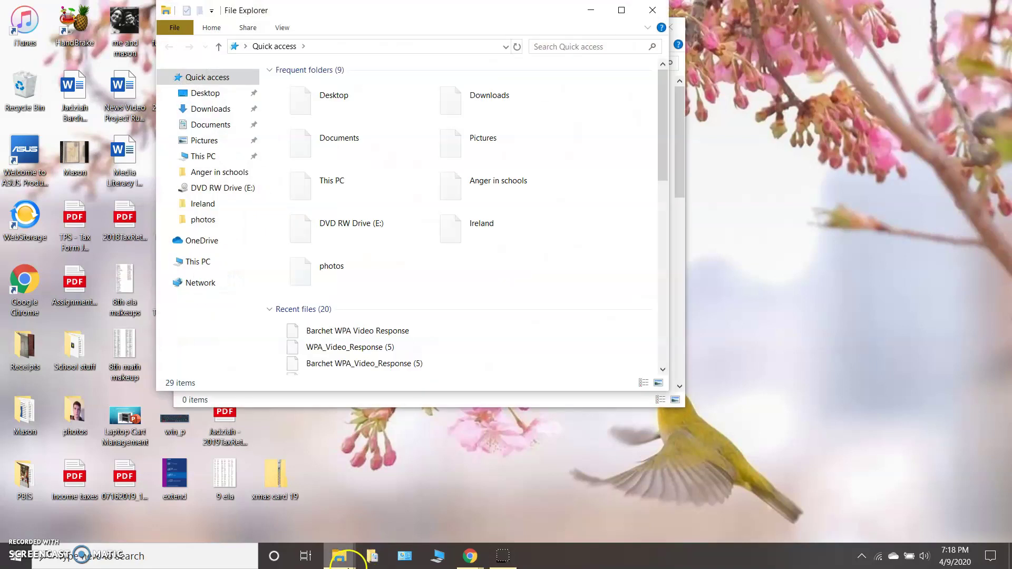
pyautogui.click(204, 110)
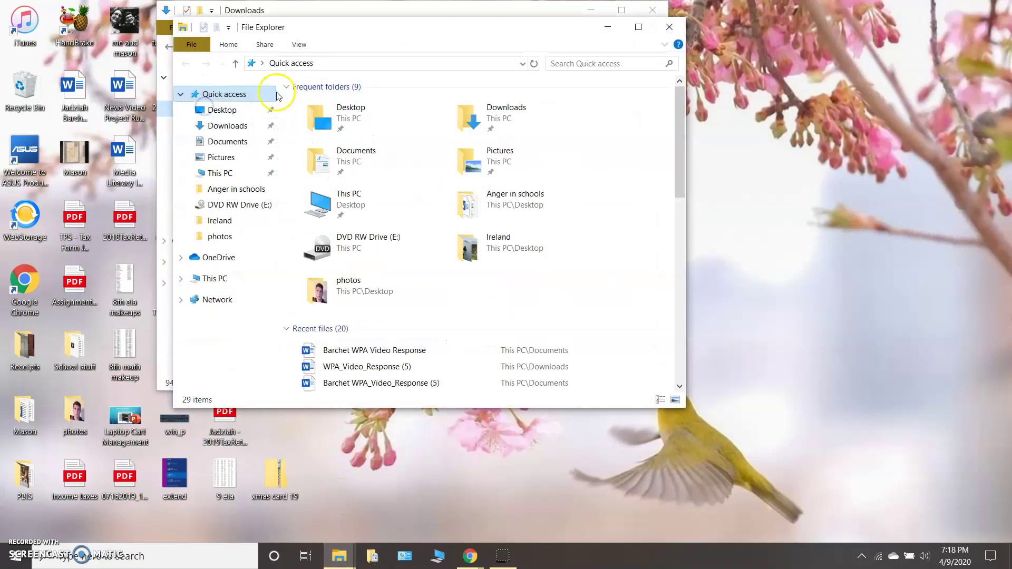
pyautogui.scroll(-4, 314, 306)
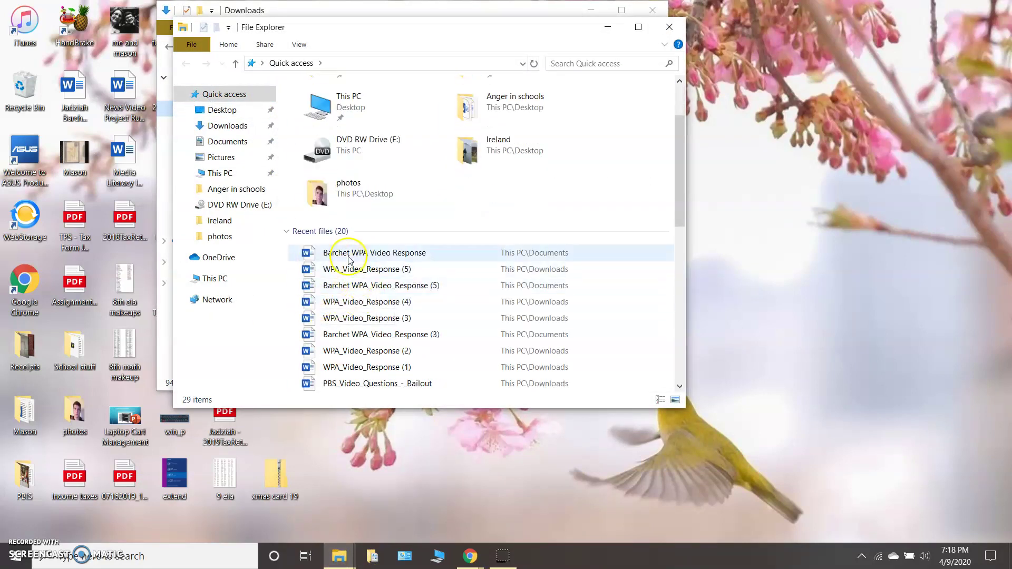
pyautogui.click(663, 27)
pyautogui.click(653, 10)
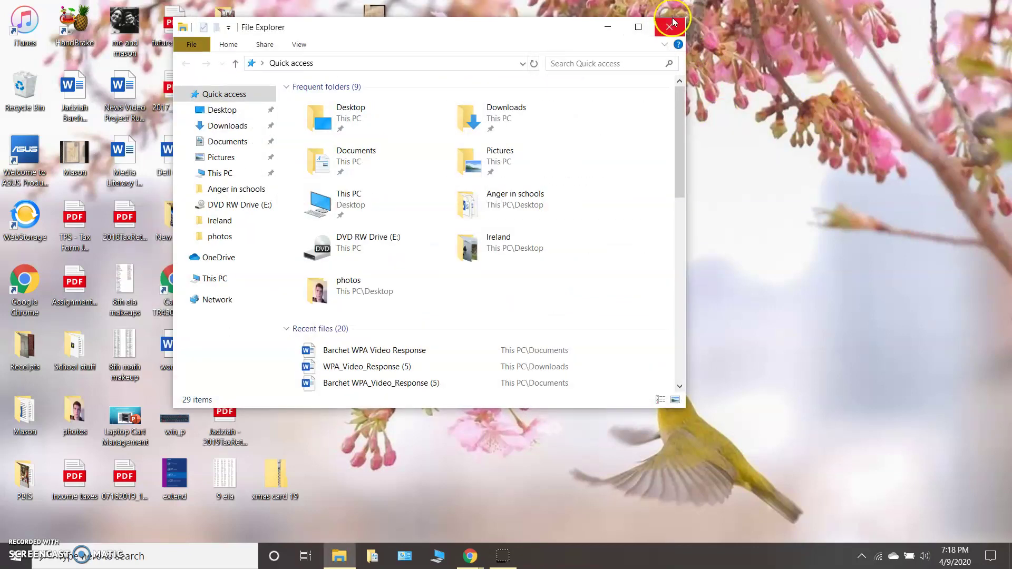
pyautogui.click(671, 24)
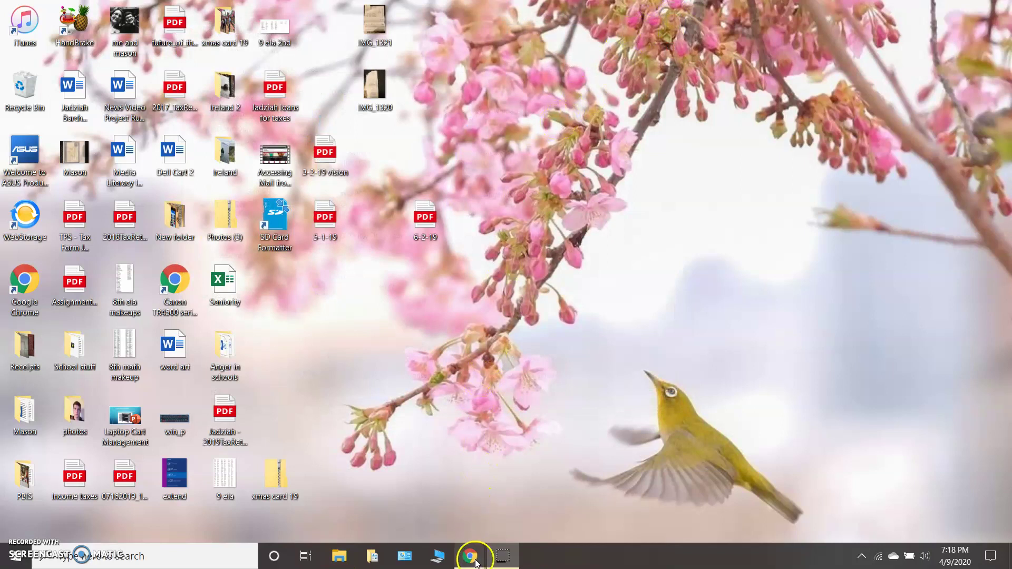
pyautogui.moveTo(477, 563)
# Return to the assignment page in Chrome and scroll up to show Revisions 1 through 7.
pyautogui.click(411, 505)
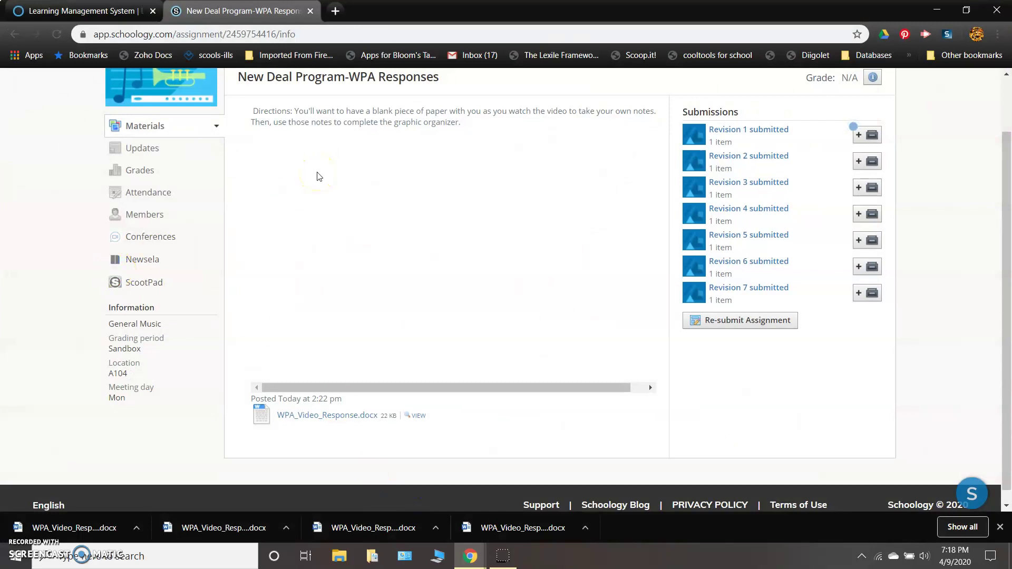
pyautogui.scroll(2, 267, 184)
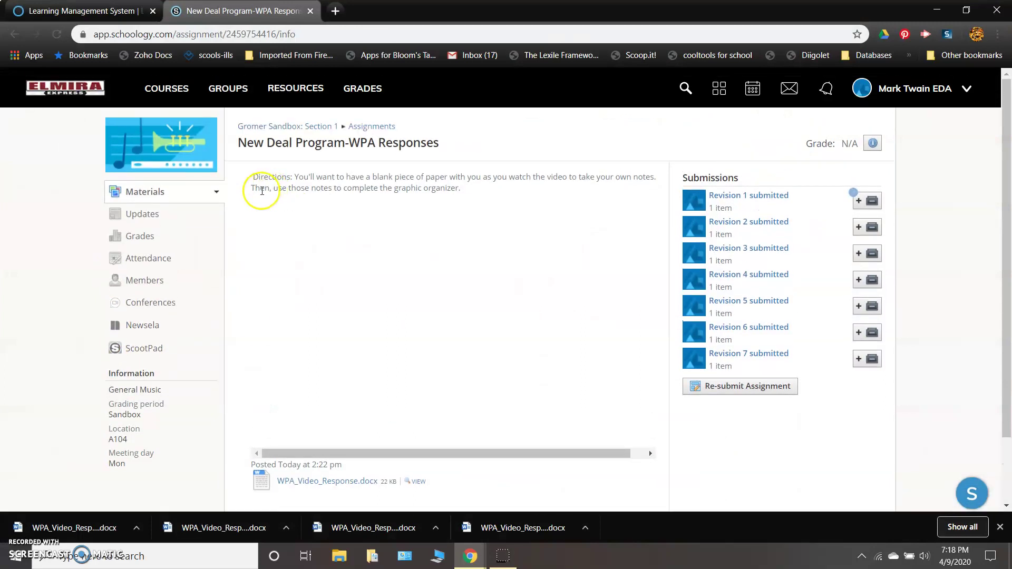